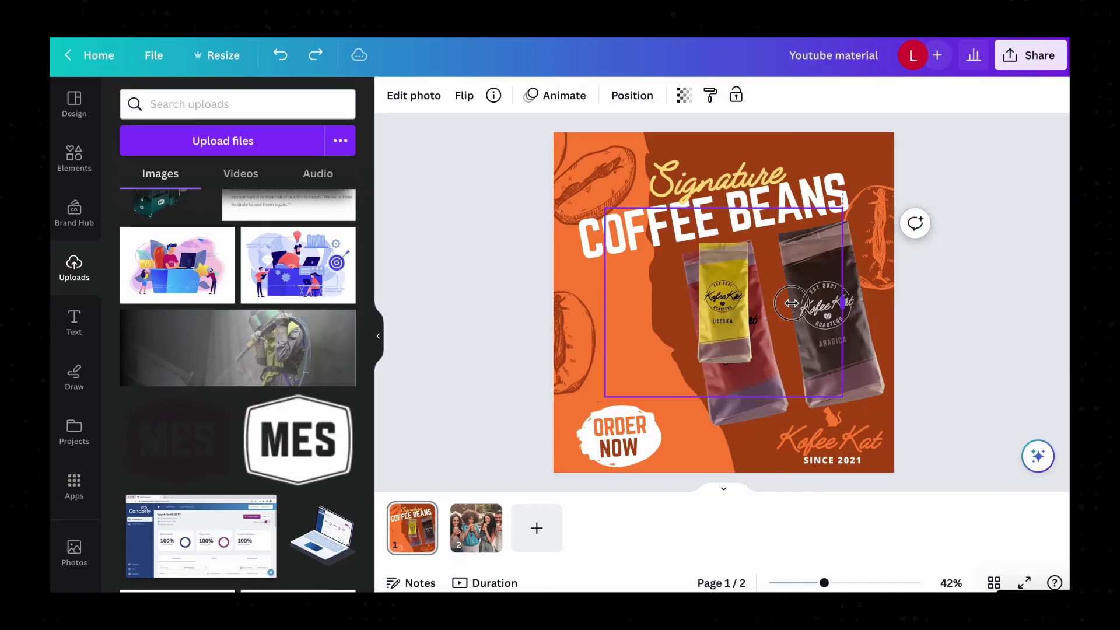
# Move the yellow coffee bag lower-left and raise its contrast and highlights.
pyautogui.moveTo(682, 300); pyautogui.dragTo(614, 318)
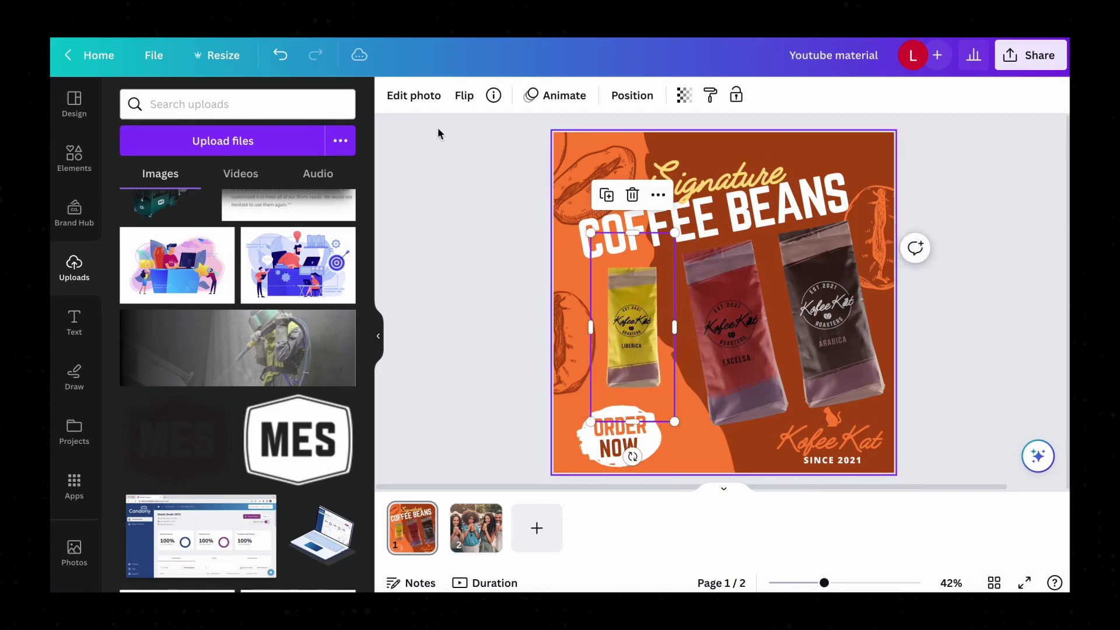
pyautogui.click(404, 95)
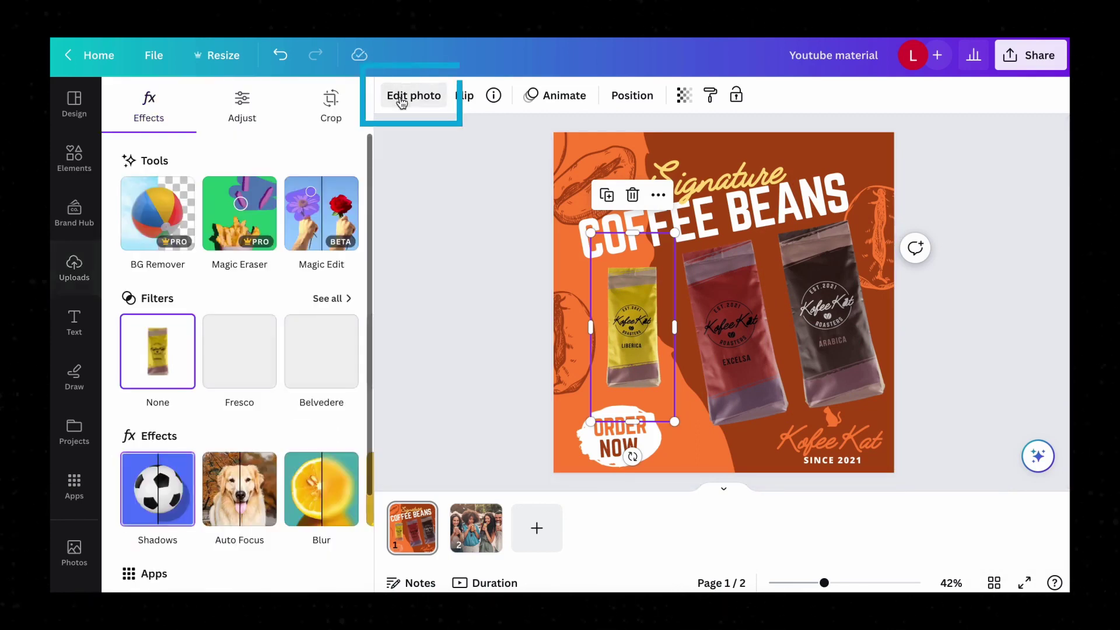
pyautogui.click(249, 115)
pyautogui.scroll(-1, 324, 458)
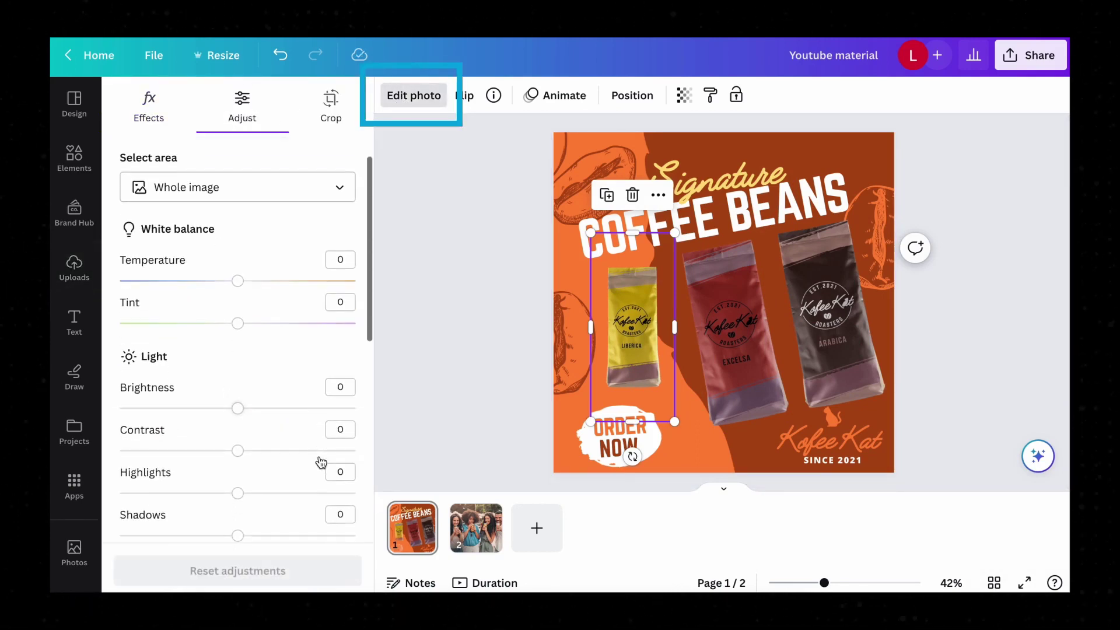
pyautogui.moveTo(238, 452); pyautogui.dragTo(255, 451)
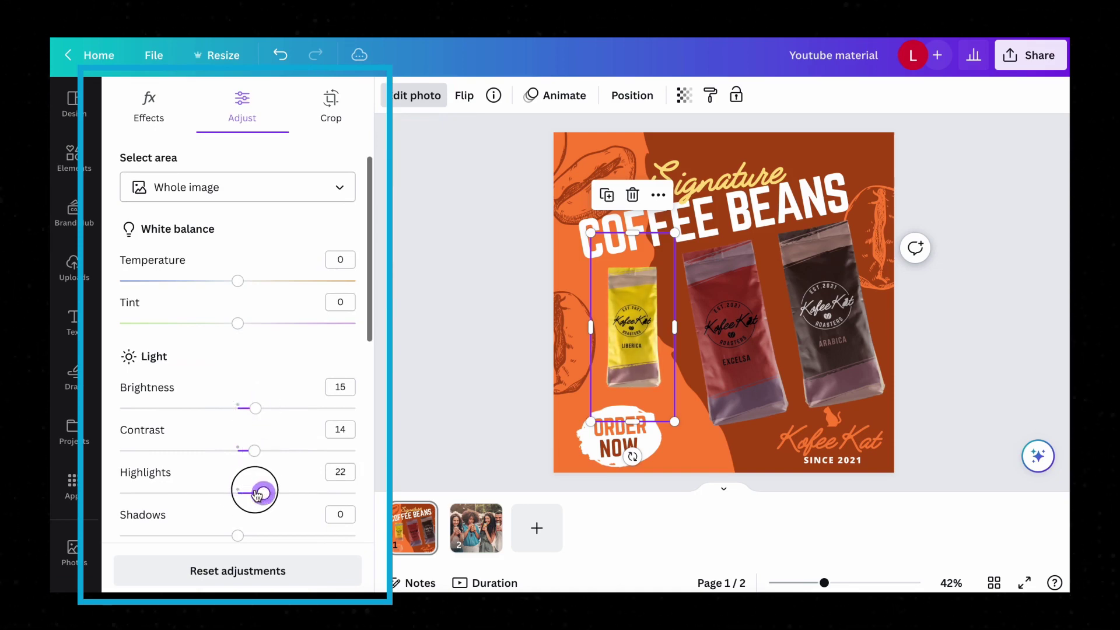
pyautogui.moveTo(242, 493); pyautogui.dragTo(249, 493)
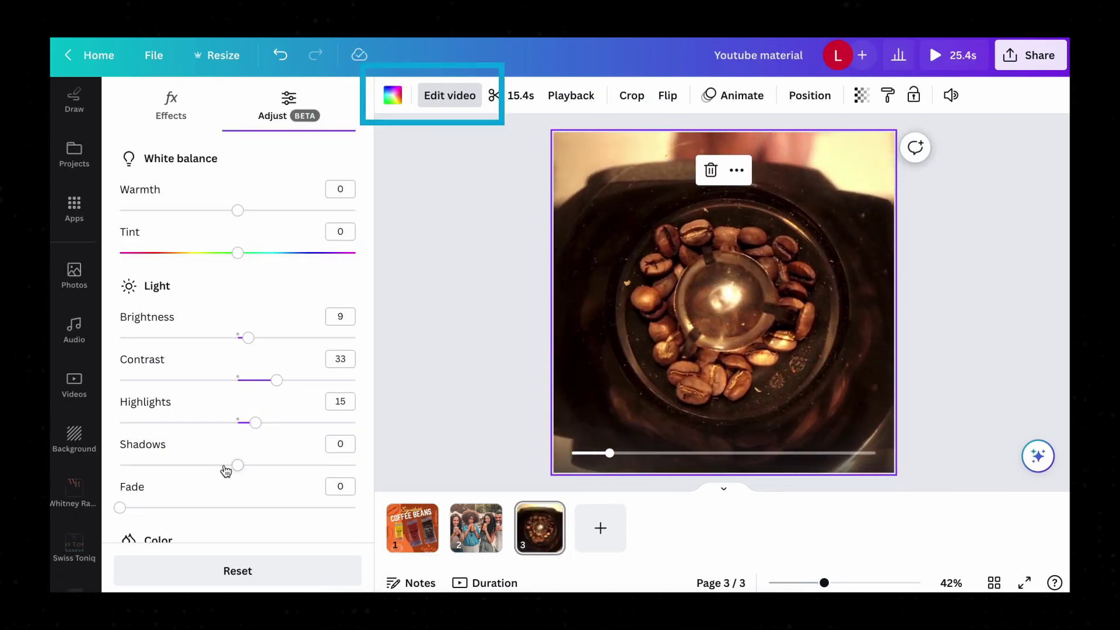
# Lift the shadows in the coffee-grinder video's light adjustments.
pyautogui.moveTo(237, 464)
pyautogui.mouseDown()
pyautogui.moveTo(256, 470)
pyautogui.moveTo(147, 470)
pyautogui.moveTo(216, 467)
pyautogui.mouseUp()
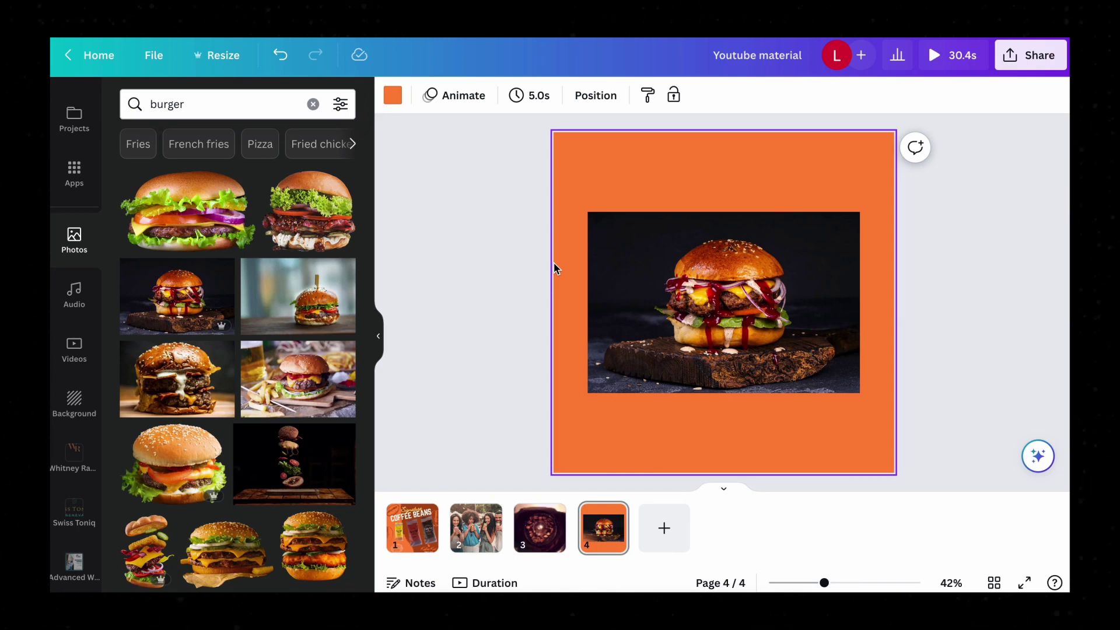
# Remove the burger photo's dark background with BG Remover and bring up its refine brushes.
pyautogui.click(496, 204)
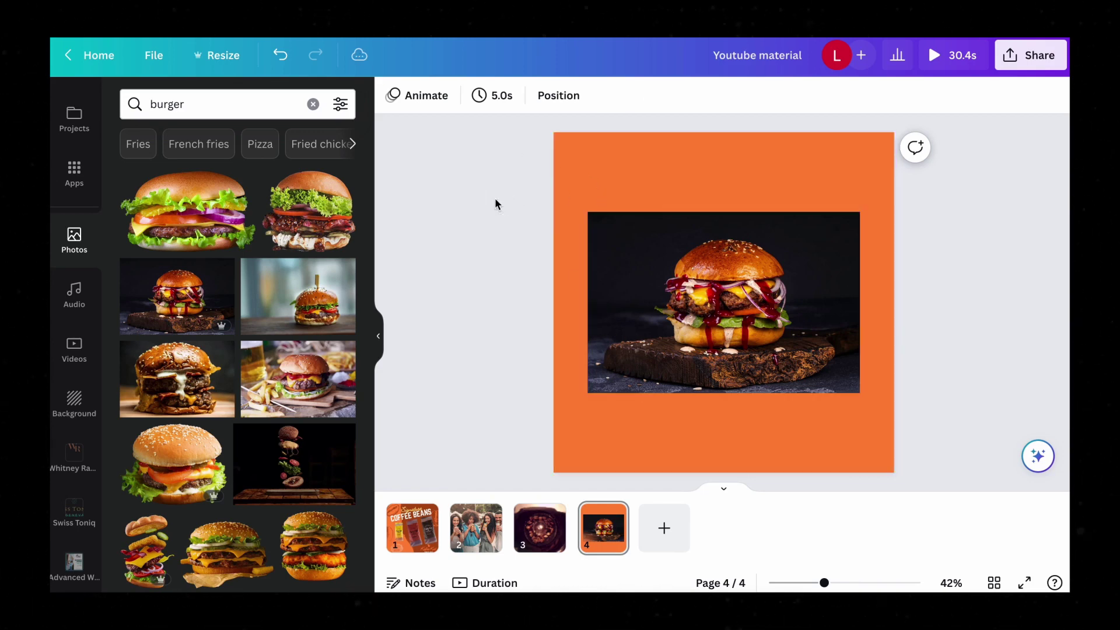
pyautogui.click(658, 286)
pyautogui.click(420, 97)
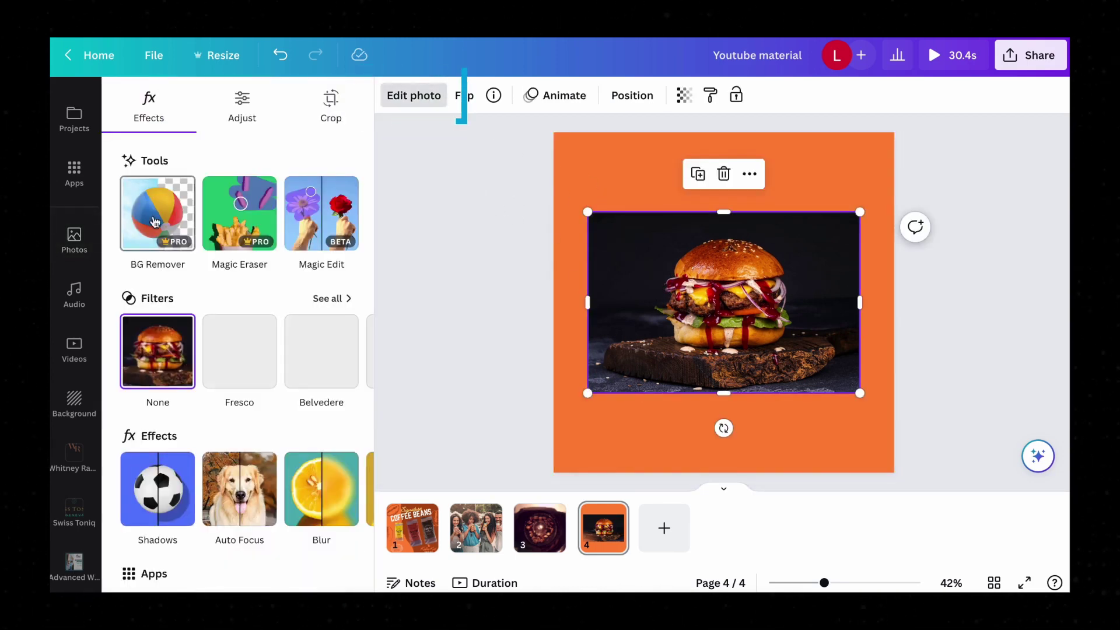
pyautogui.click(155, 220)
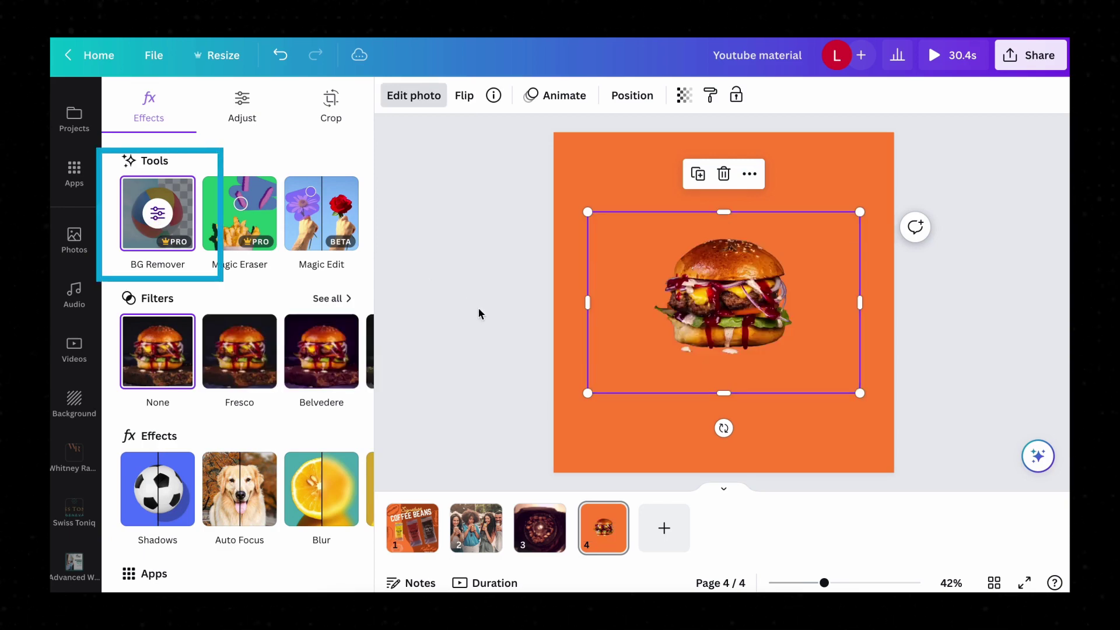
pyautogui.click(157, 213)
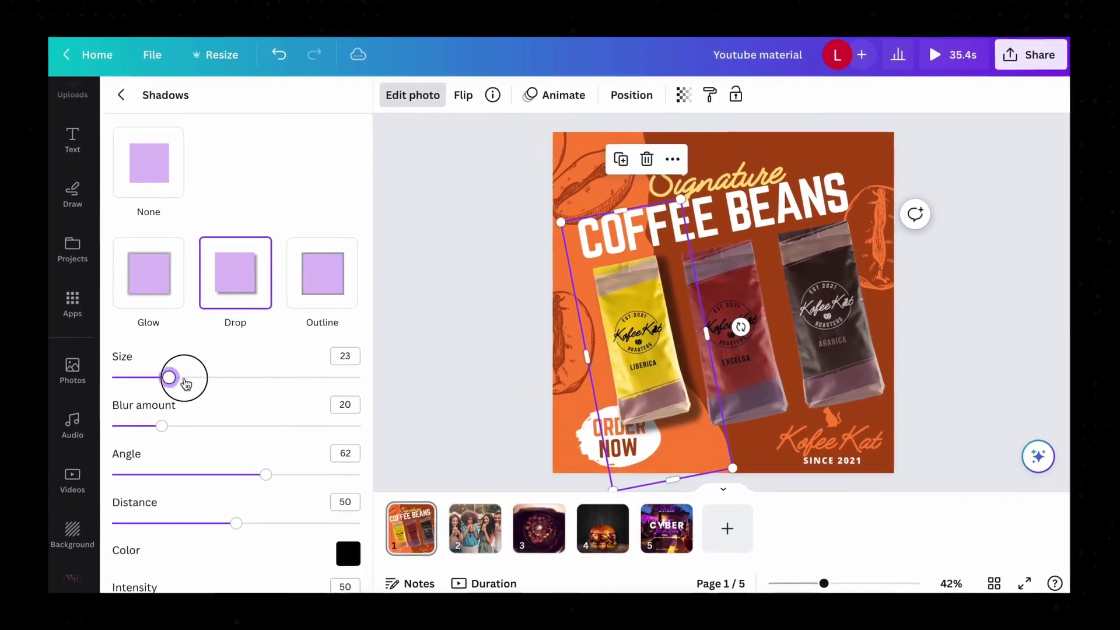
# Give the yellow coffee bag a drop shadow with size about 15.
pyautogui.moveTo(170, 376)
pyautogui.mouseDown()
pyautogui.moveTo(205, 376)
pyautogui.moveTo(146, 378)
pyautogui.mouseUp()
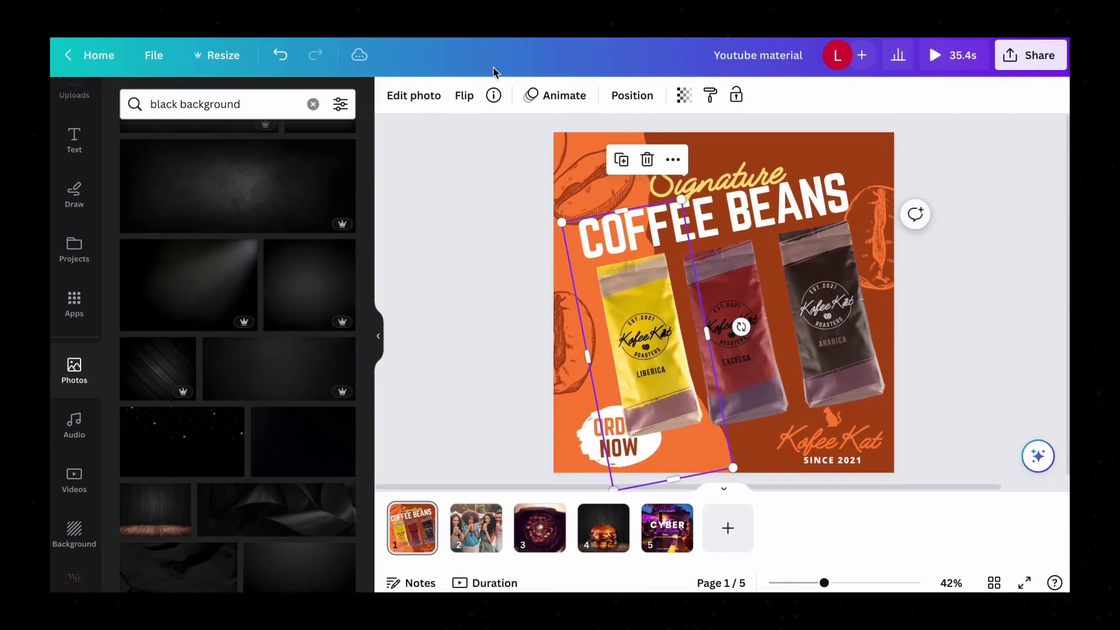
pyautogui.click(428, 105)
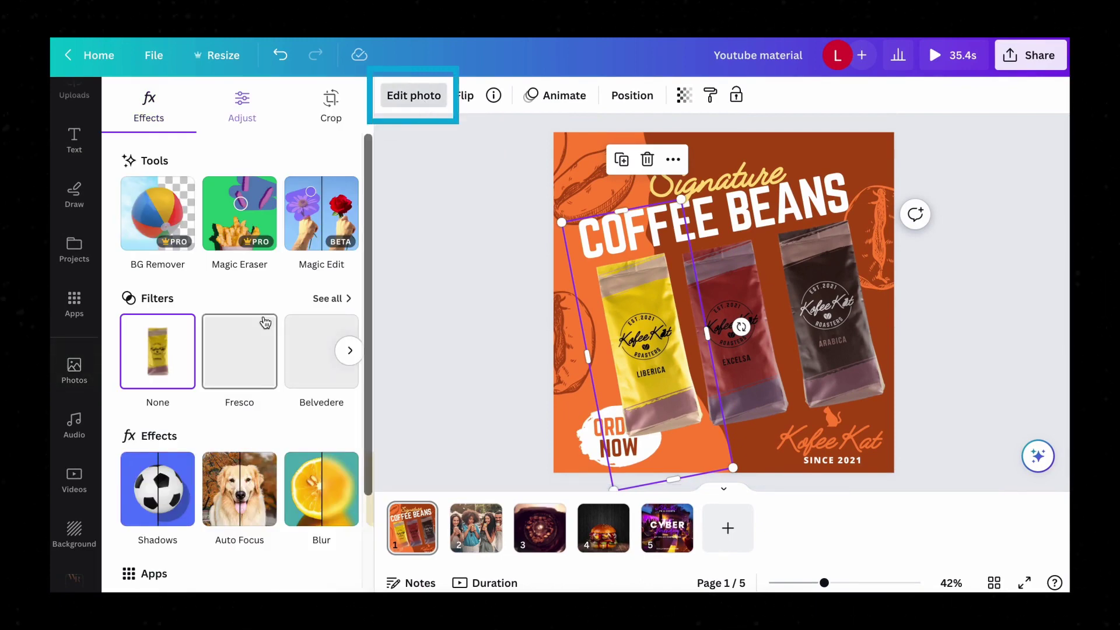
pyautogui.scroll(-1, 241, 332)
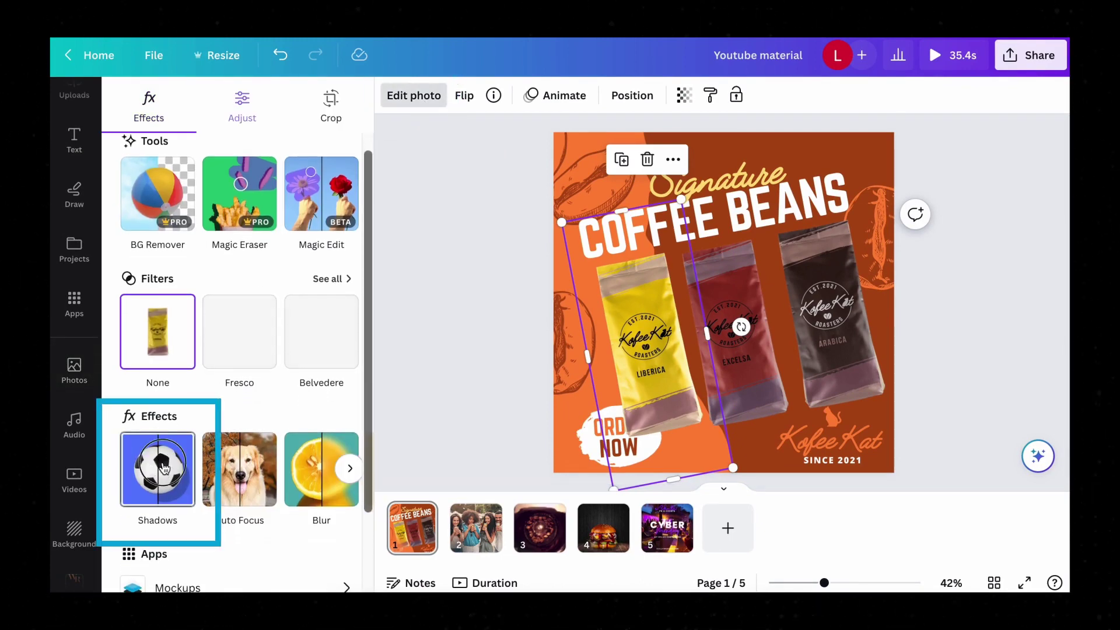
pyautogui.click(163, 468)
pyautogui.click(239, 301)
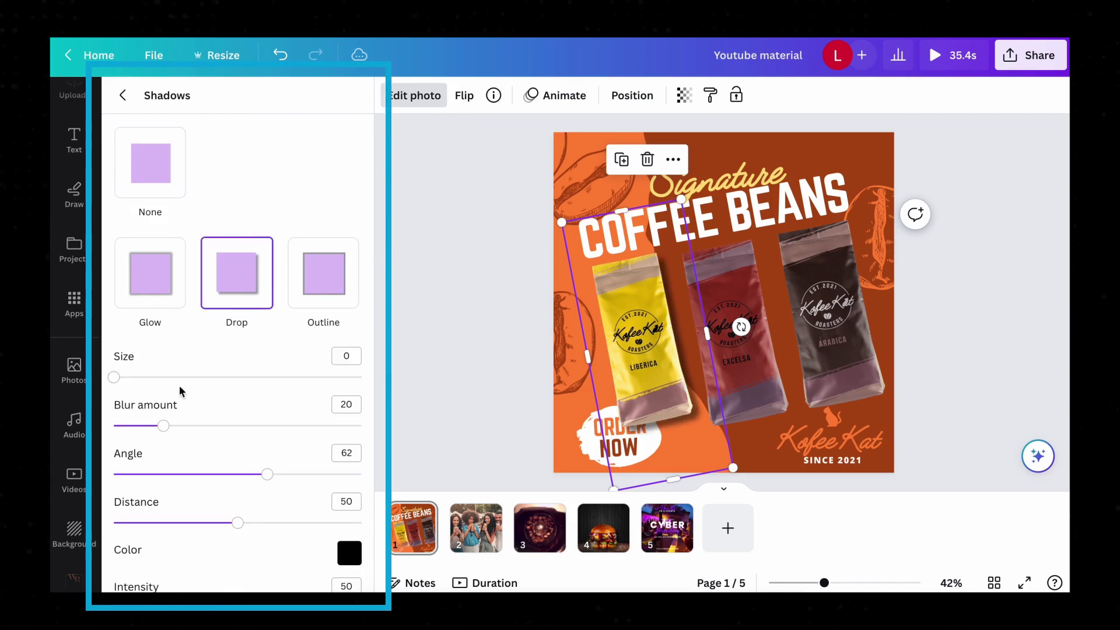
pyautogui.moveTo(114, 377); pyautogui.dragTo(148, 381)
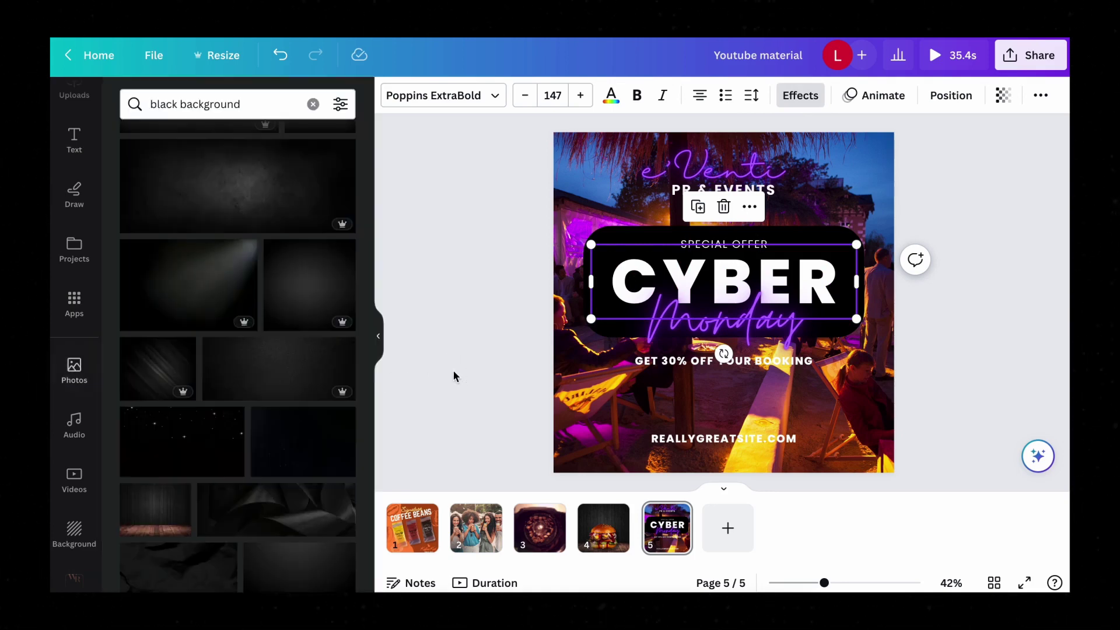
# Dim the Cyber Monday background photo to 56 transparency.
pyautogui.click(609, 201)
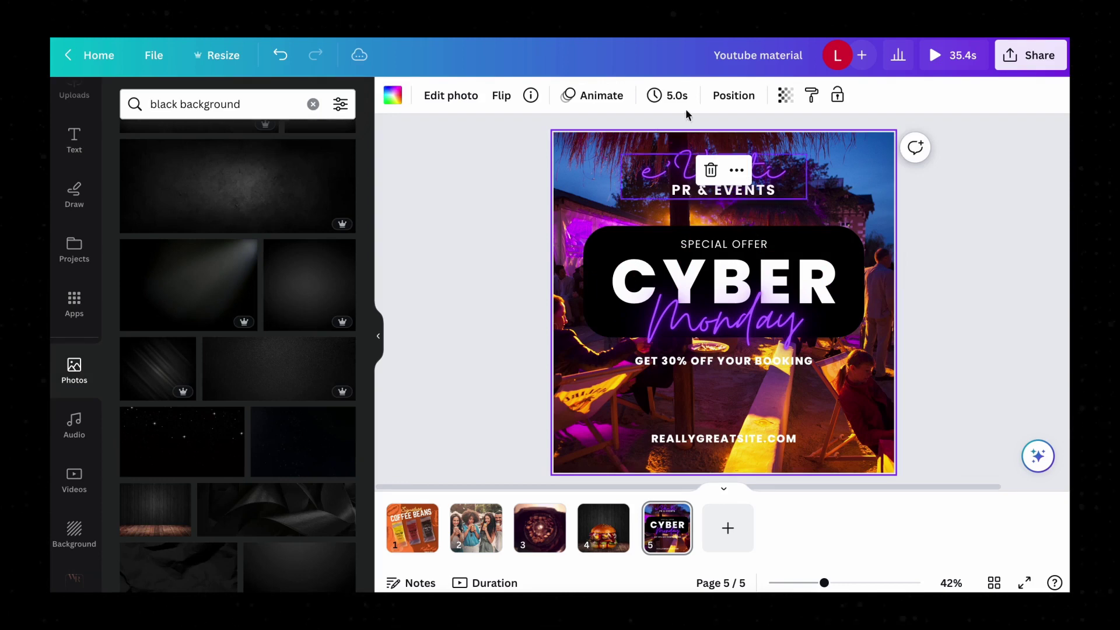
pyautogui.click(781, 96)
pyautogui.moveTo(785, 156)
pyautogui.mouseDown()
pyautogui.moveTo(695, 155)
pyautogui.moveTo(721, 157)
pyautogui.mouseUp()
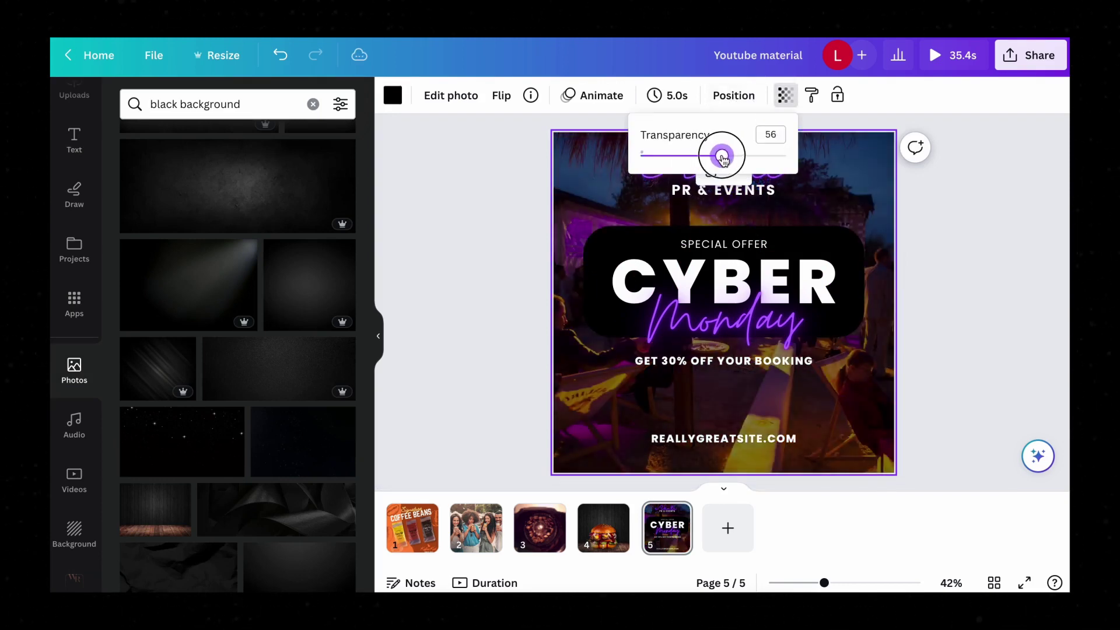
pyautogui.click(516, 281)
# Lower the Monday text's neon intensity and curve the SUPER SALE headline.
pyautogui.click(699, 326)
pyautogui.click(801, 96)
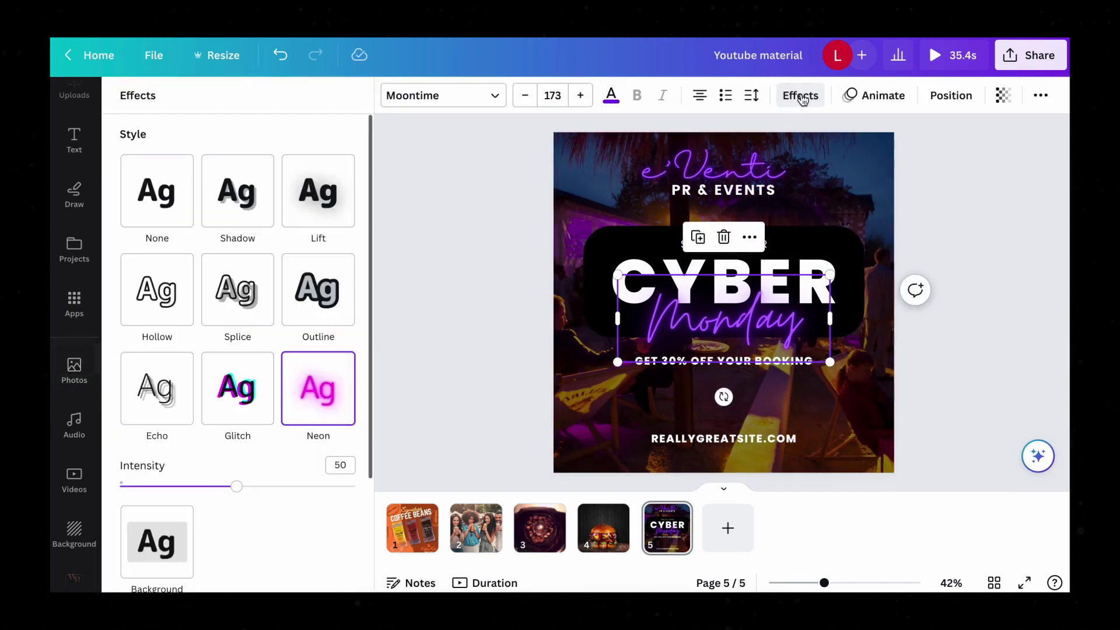
pyautogui.moveTo(237, 486)
pyautogui.mouseDown()
pyautogui.moveTo(306, 486)
pyautogui.moveTo(228, 491)
pyautogui.mouseUp()
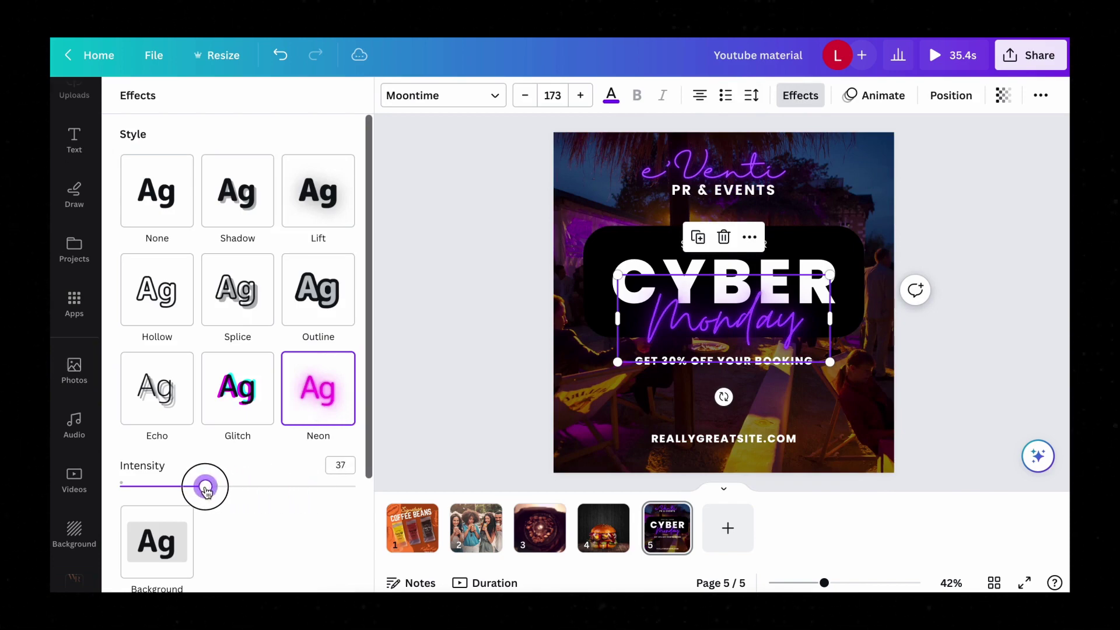
pyautogui.moveTo(236, 574); pyautogui.dragTo(290, 574)
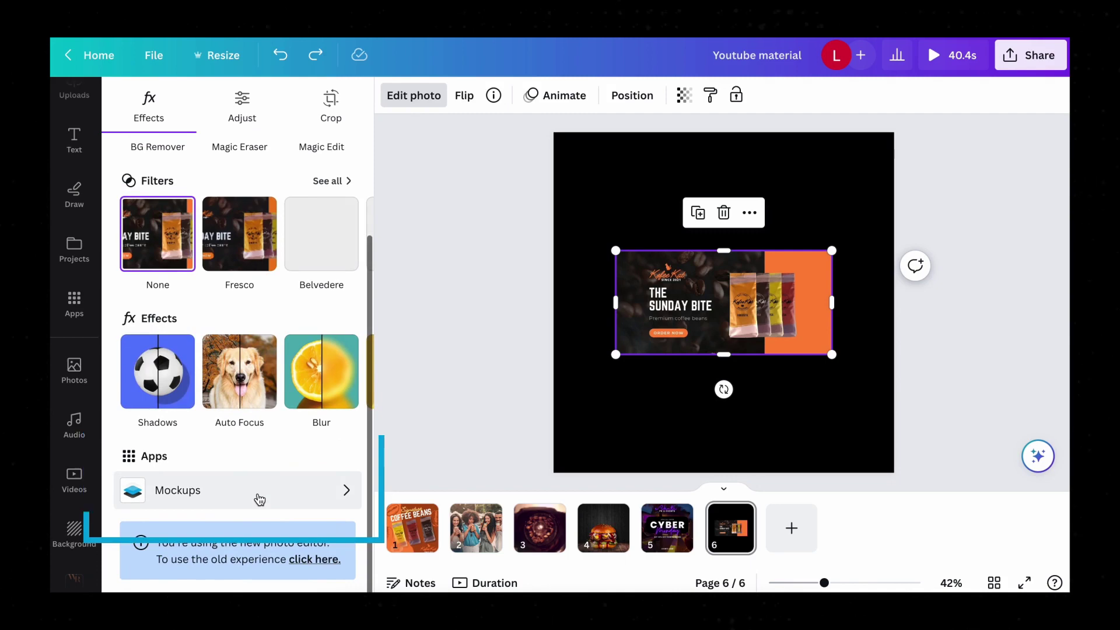
# Place the Sunday Bite banner into a laptop mockup from the Mockups app.
pyautogui.click(260, 499)
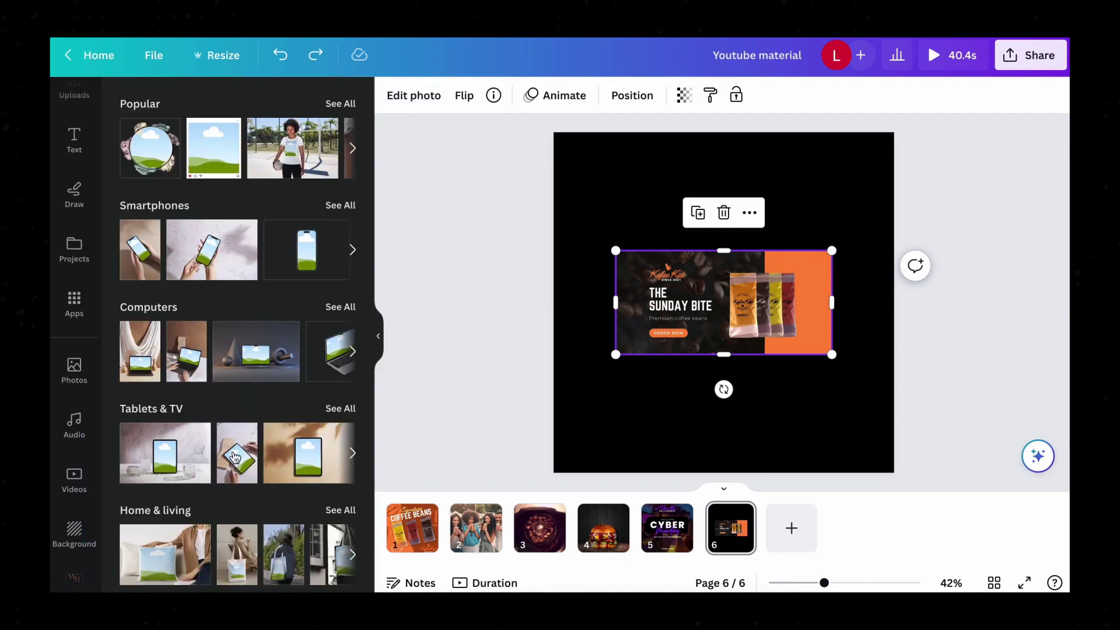
pyautogui.scroll(-2, 235, 457)
pyautogui.scroll(-2, 235, 457)
pyautogui.scroll(-2, 235, 455)
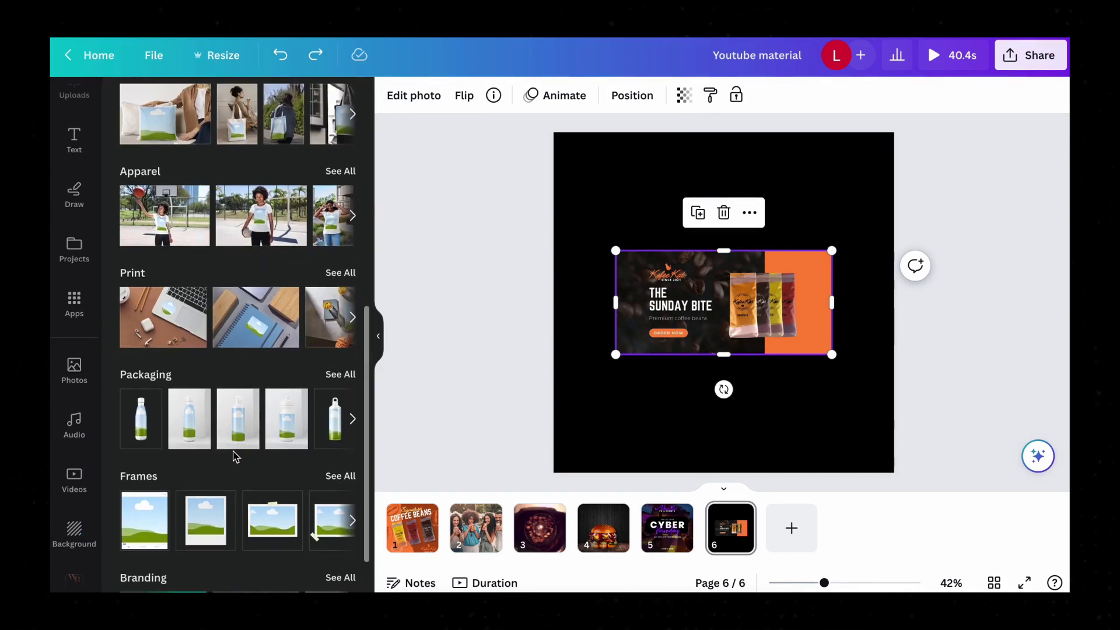
pyautogui.scroll(5, 235, 457)
pyautogui.click(162, 350)
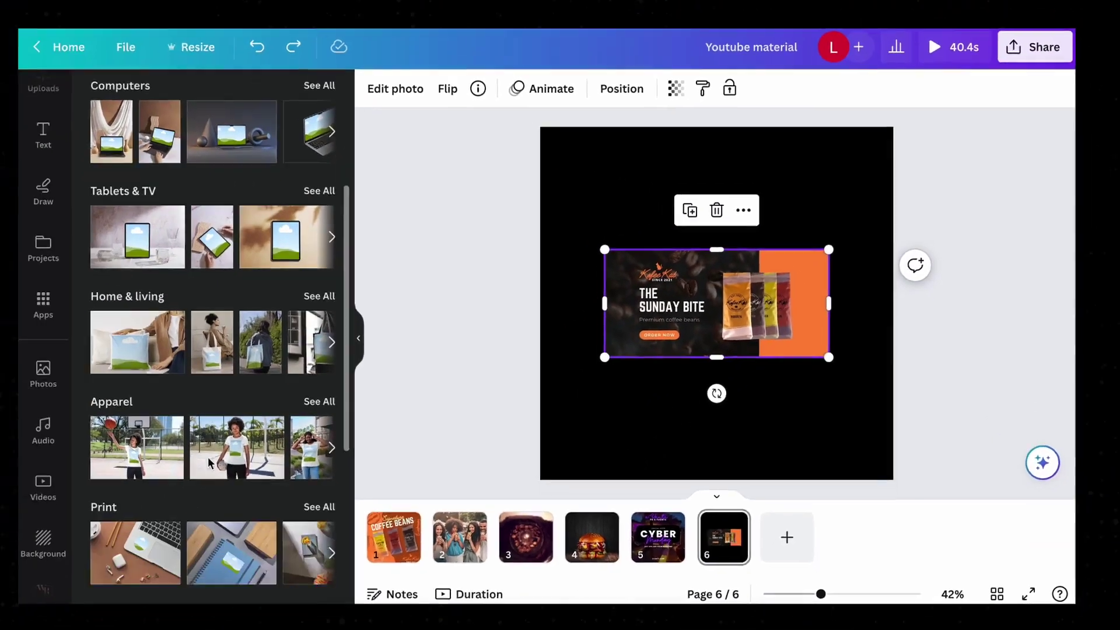
pyautogui.scroll(-3, 234, 457)
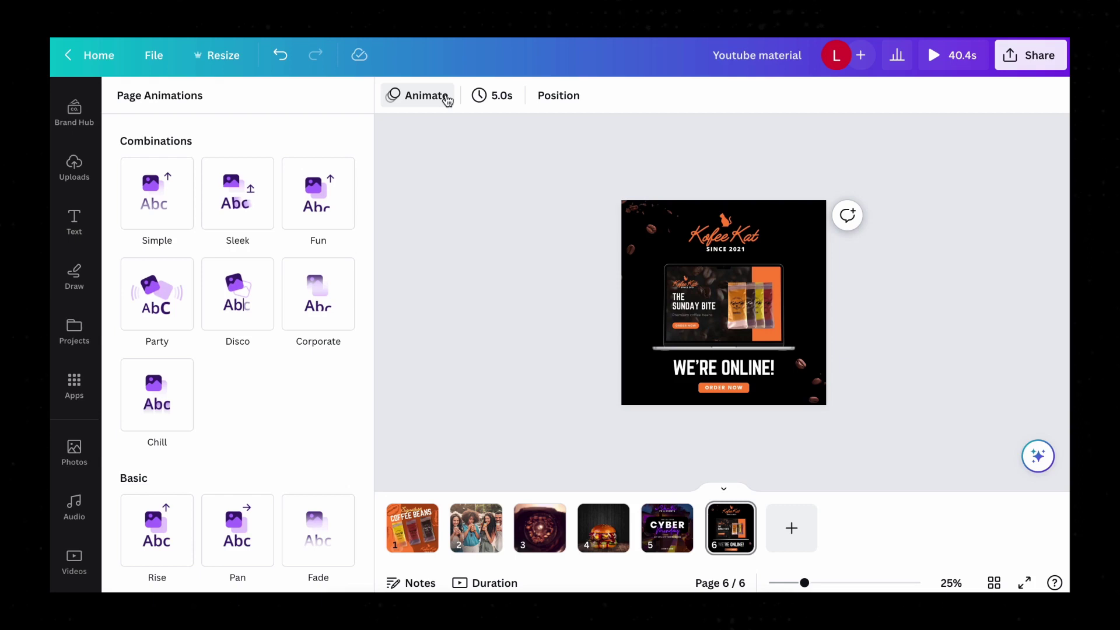
# Swap the trial Fun page animation for Simple on page 6.
pyautogui.click(175, 209)
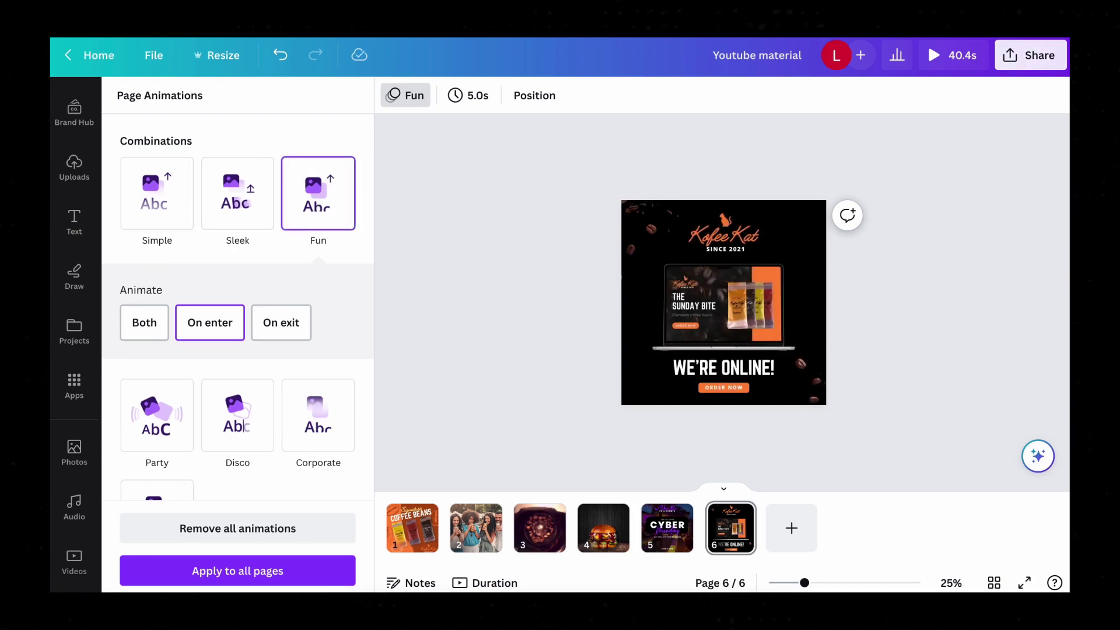
pyautogui.click(590, 370)
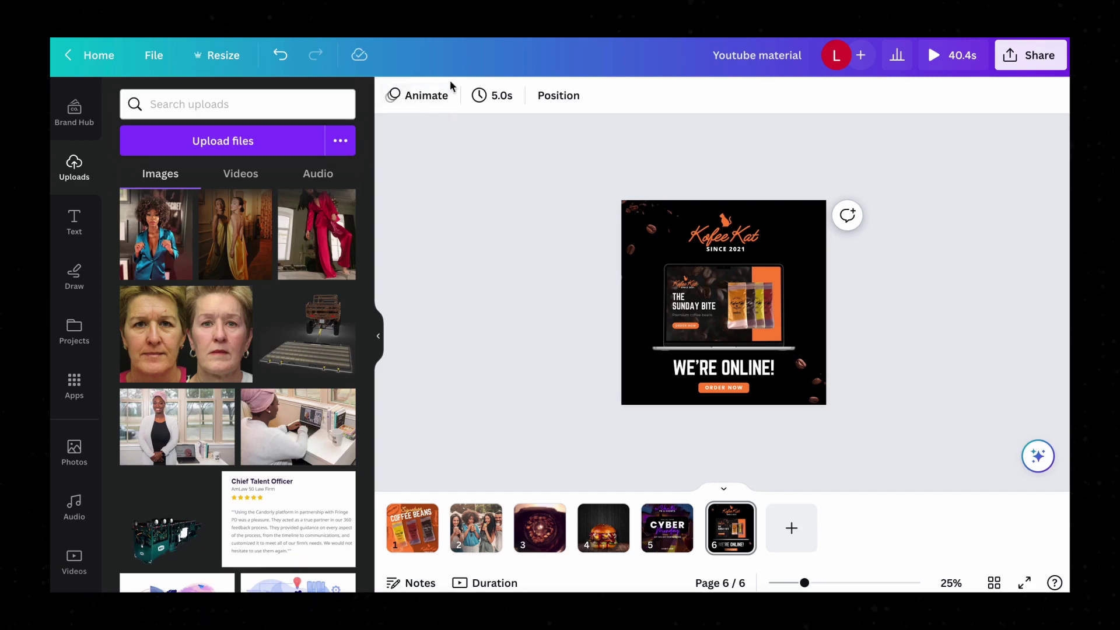
pyautogui.click(427, 95)
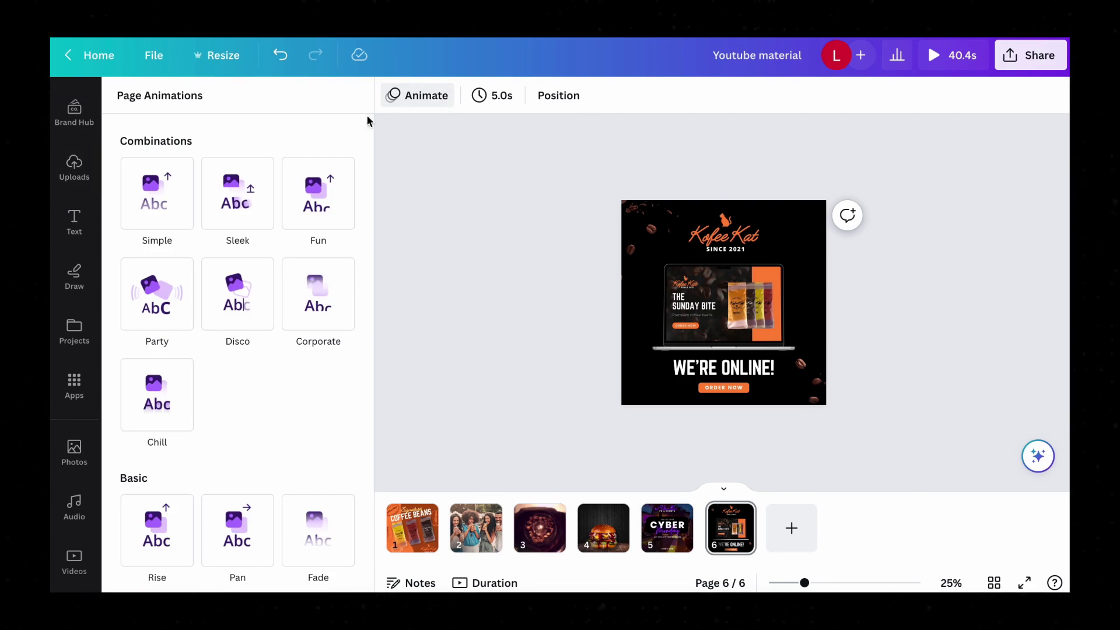
pyautogui.click(176, 208)
pyautogui.click(175, 209)
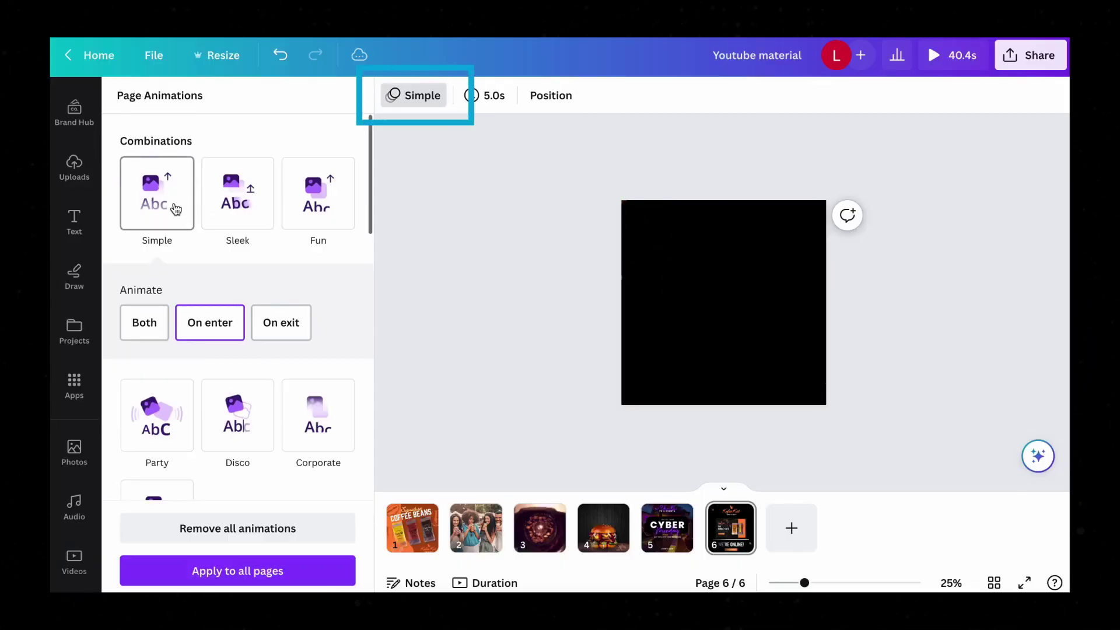